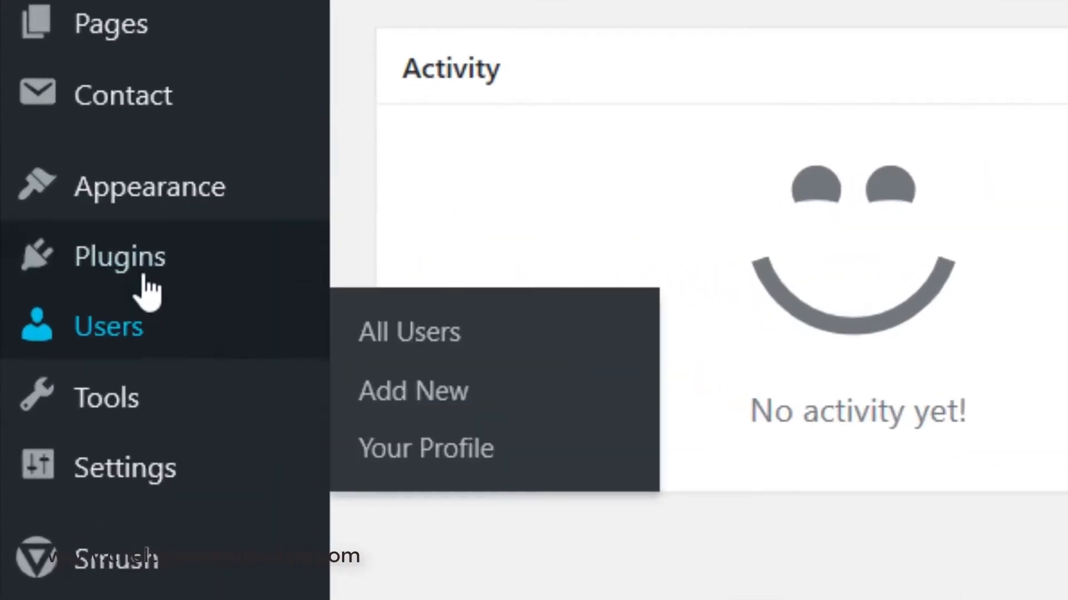
Search the plugin directory for "kk Star" and install and activate the kk Star Ratings plugin.
mouse_move(44, 275)
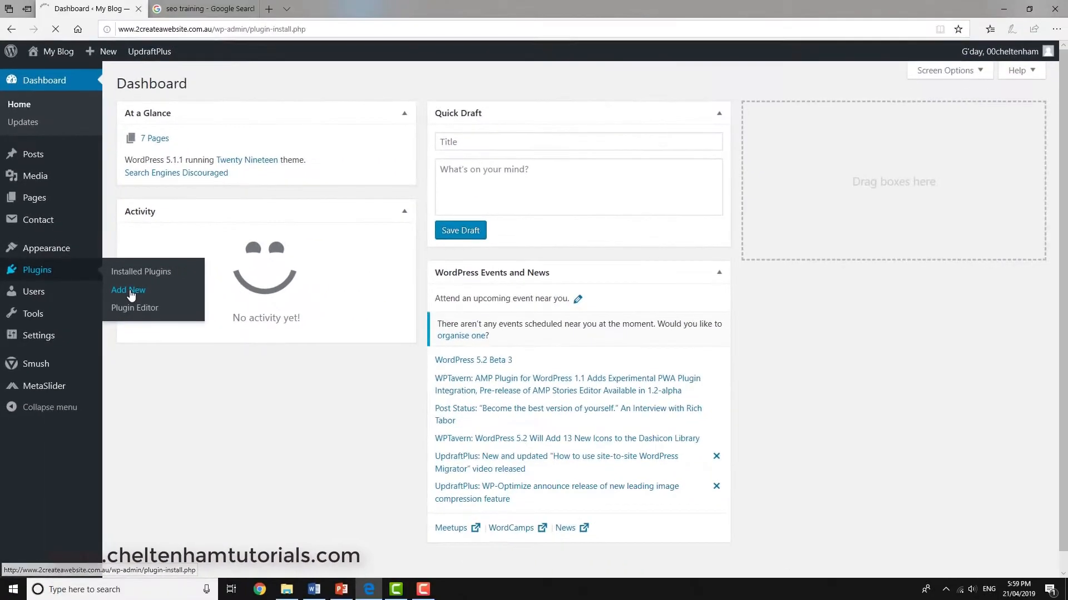
left_click(423, 328)
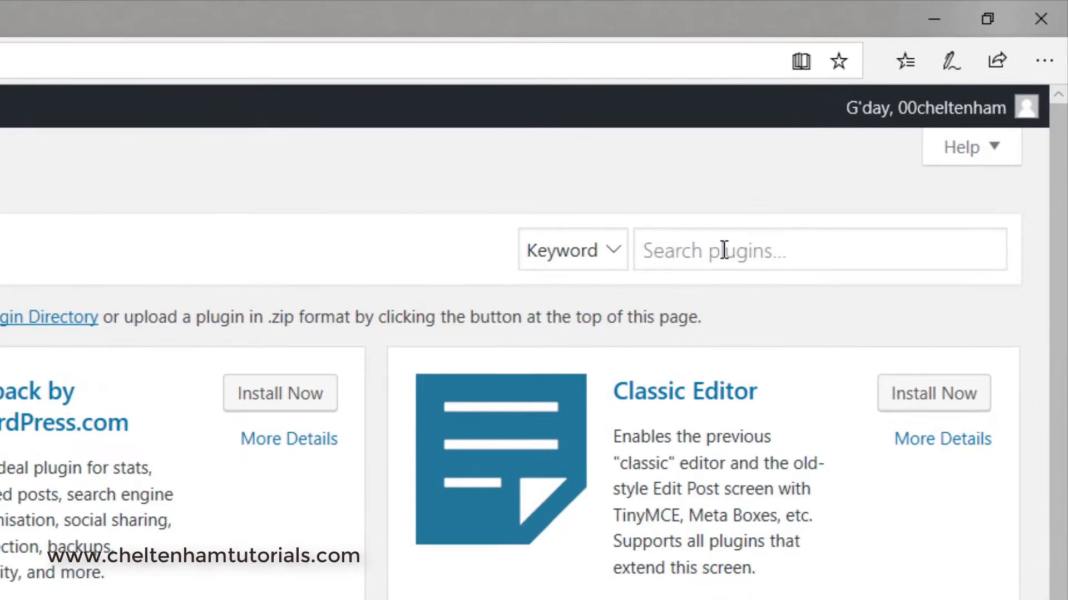
left_click(902, 120)
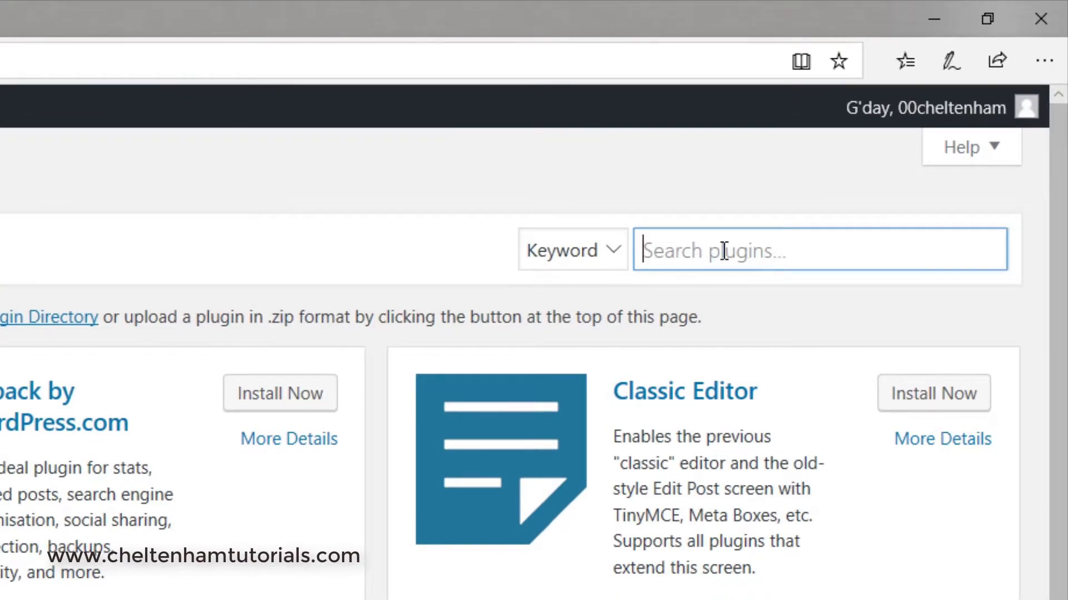
type("kk ")
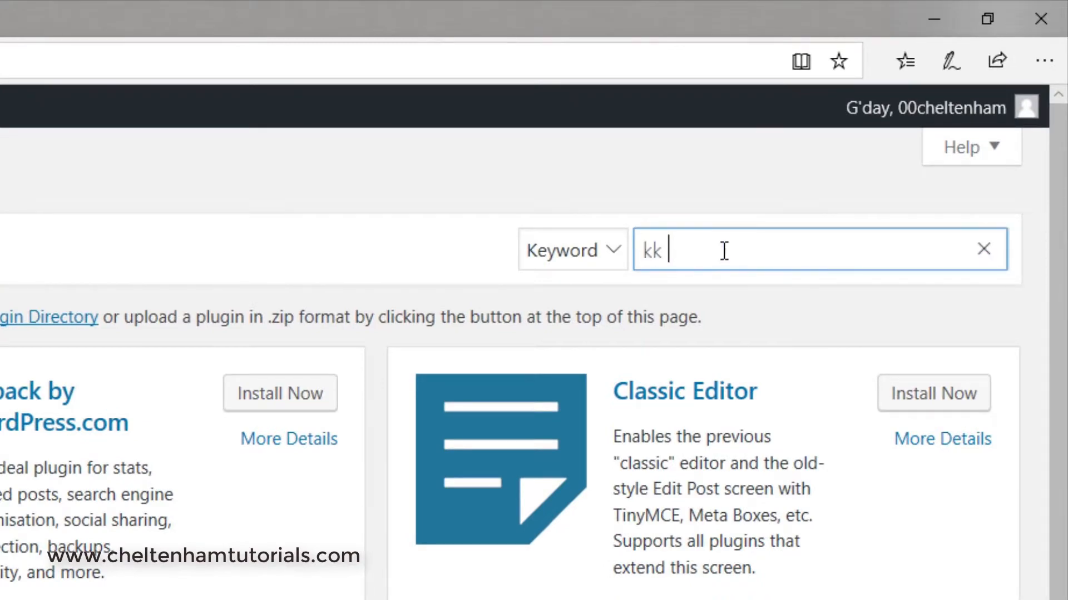
type("Star")
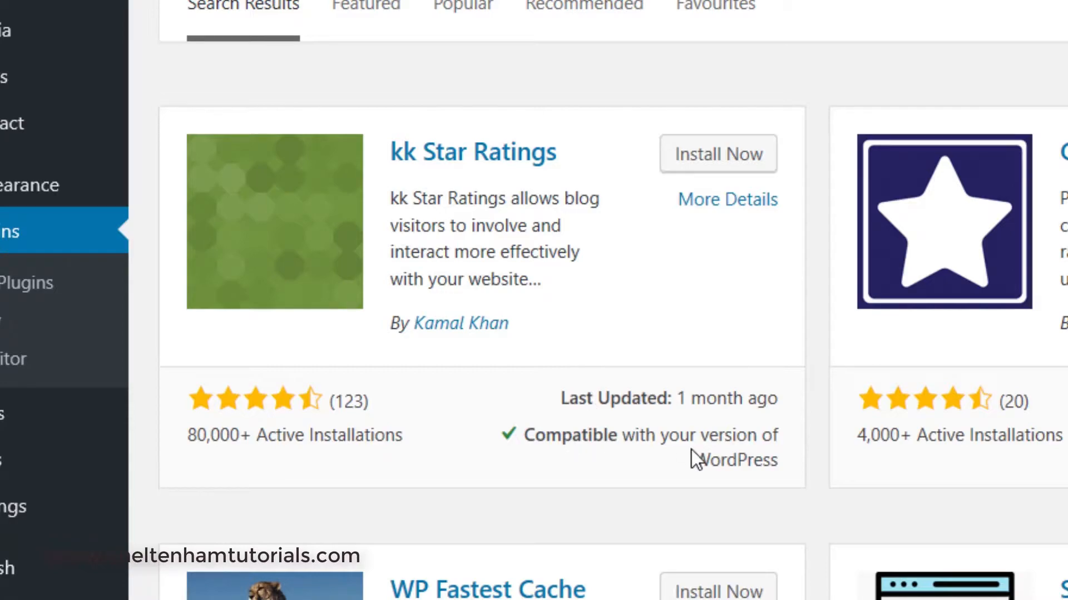
left_click(713, 163)
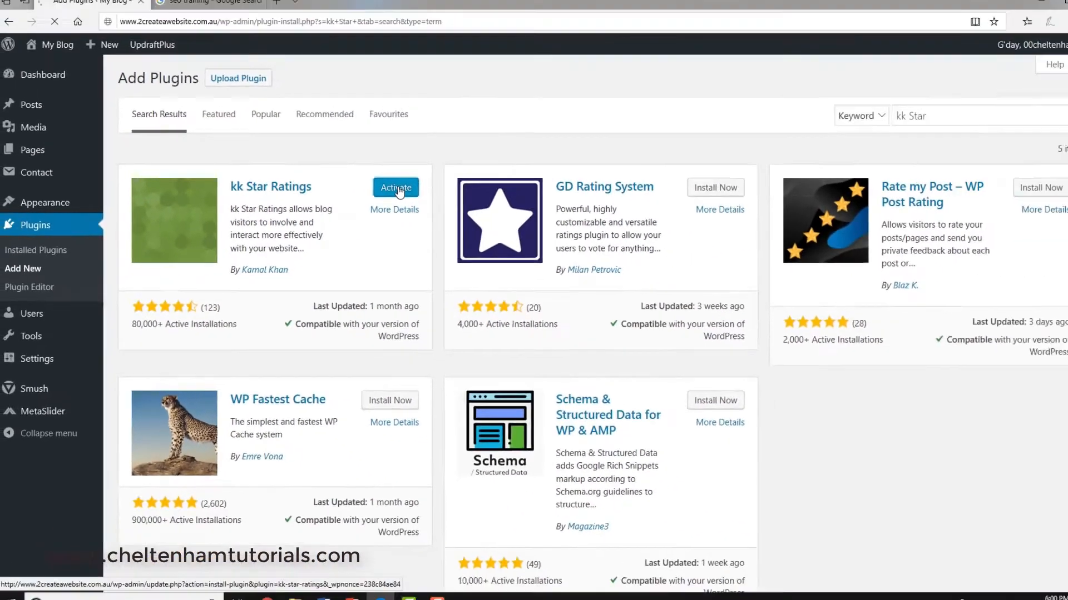
left_click(738, 161)
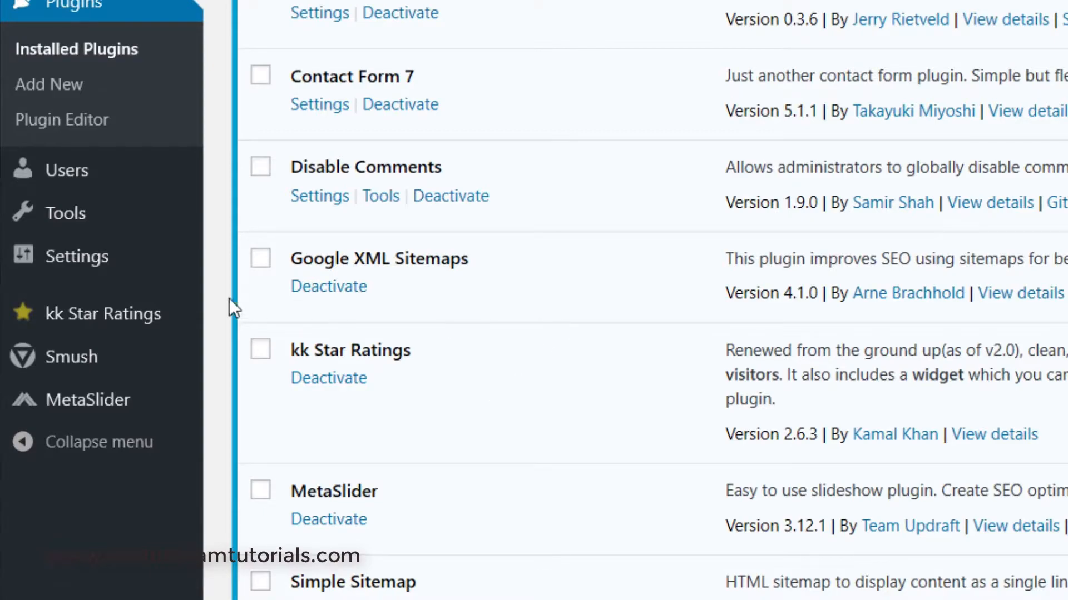
In the kk Star Ratings settings, enable rating placement on the home page and in pages.
mouse_move(19, 317)
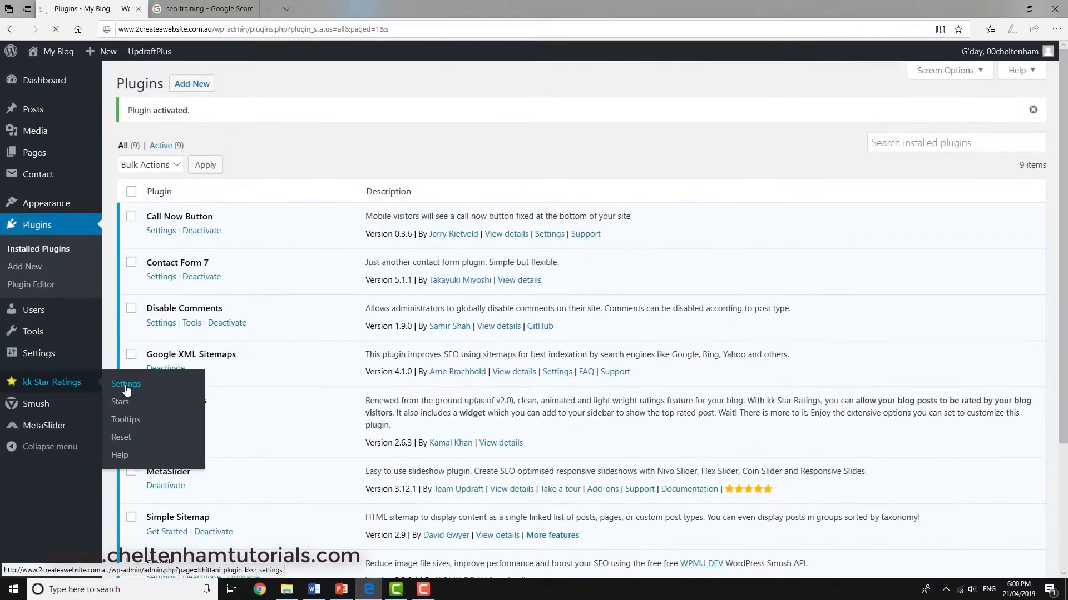
left_click(249, 321)
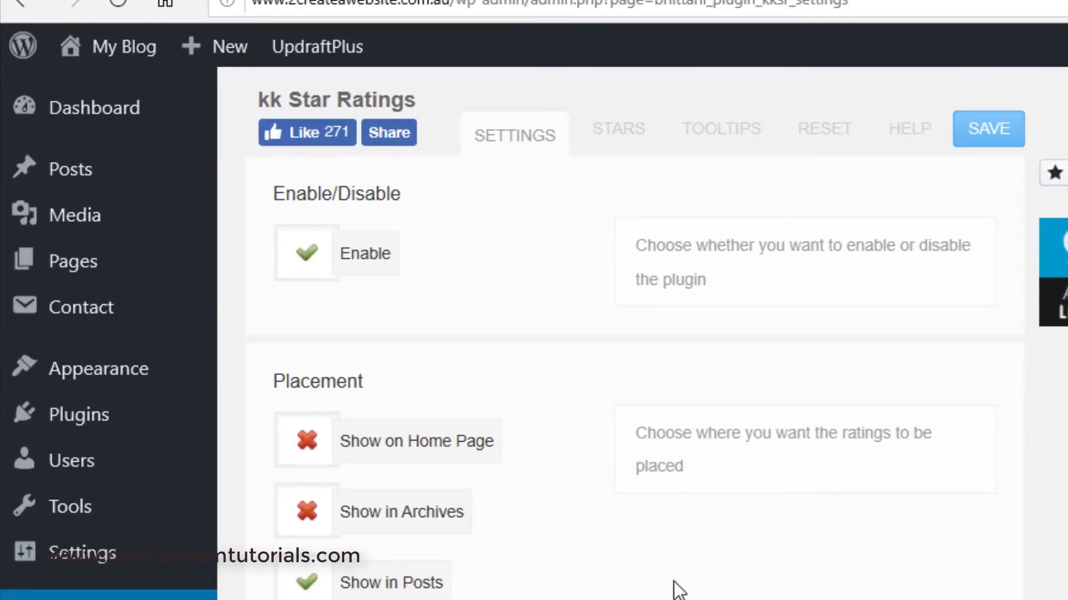
left_click(308, 453)
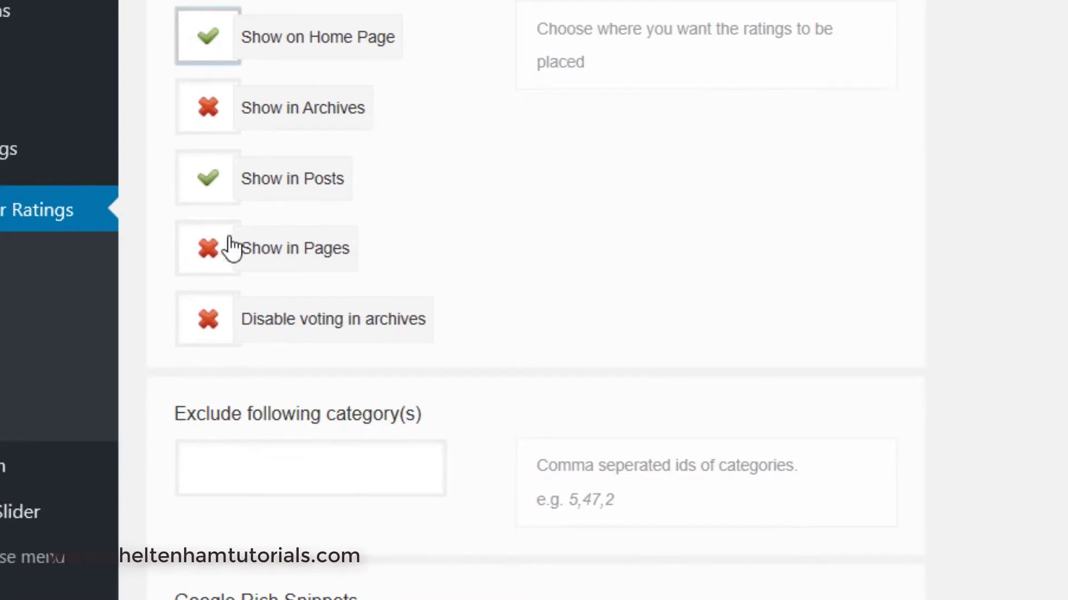
left_click(213, 251)
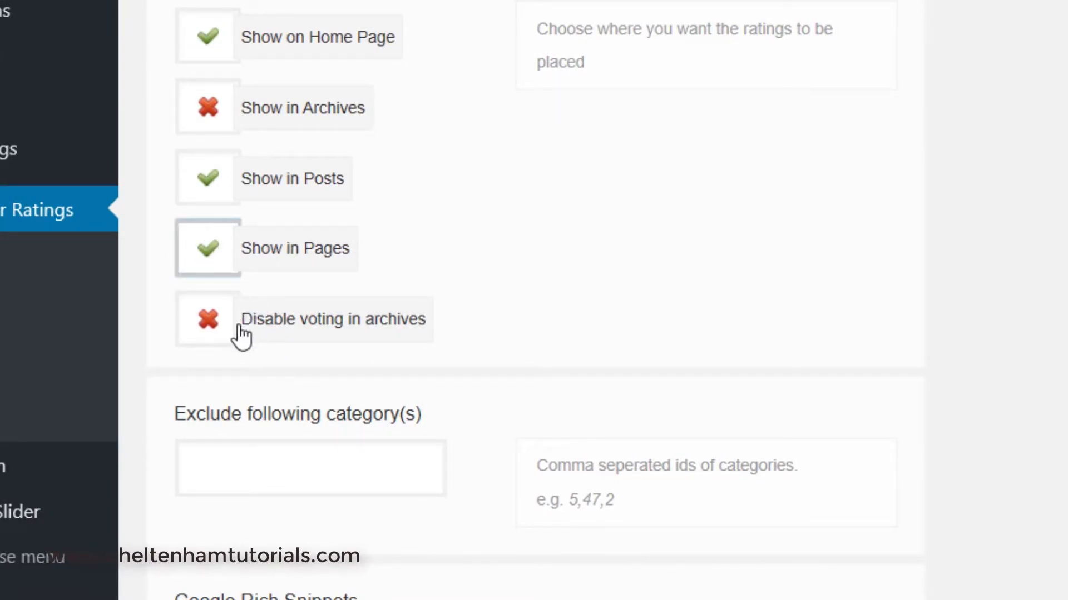
Enable Google Rich Snippets and unique voting based on User IP for the ratings.
scroll(556, 200, "down", 1)
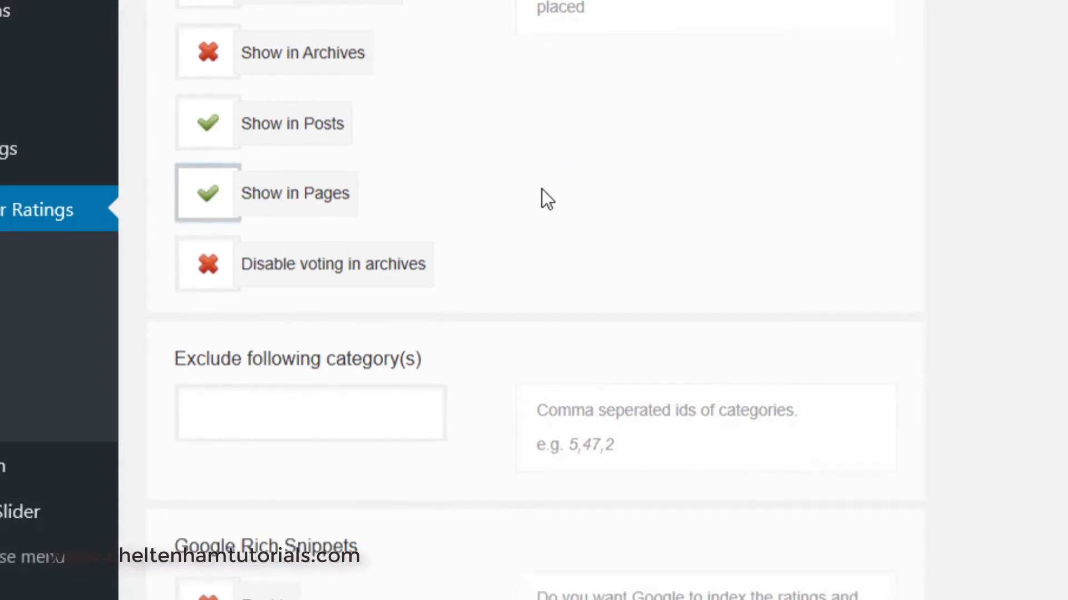
scroll(542, 189, "down", 10)
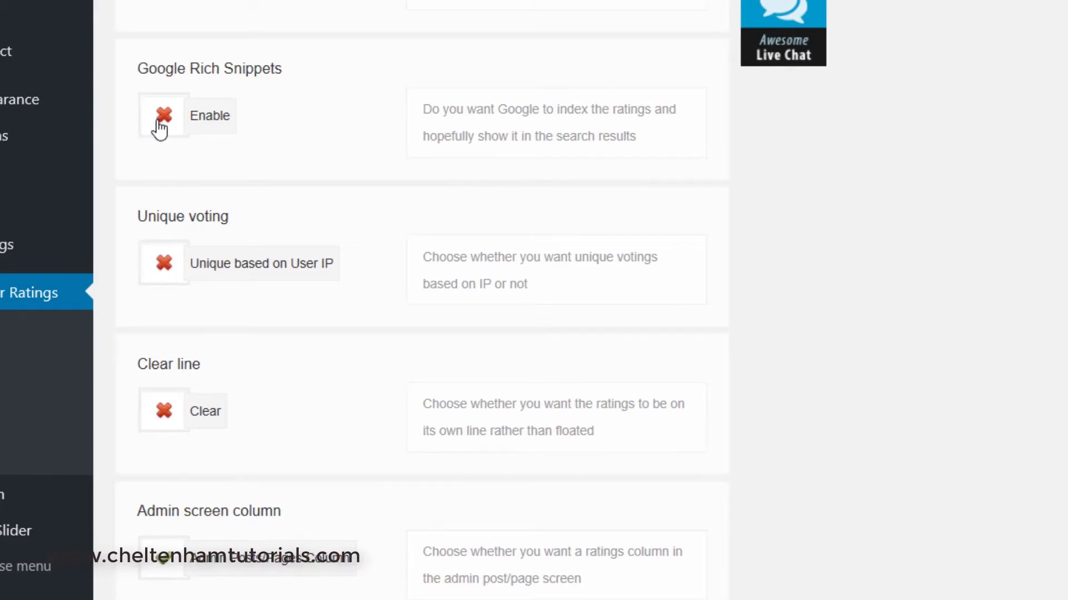
left_click(209, 117)
left_click(165, 273)
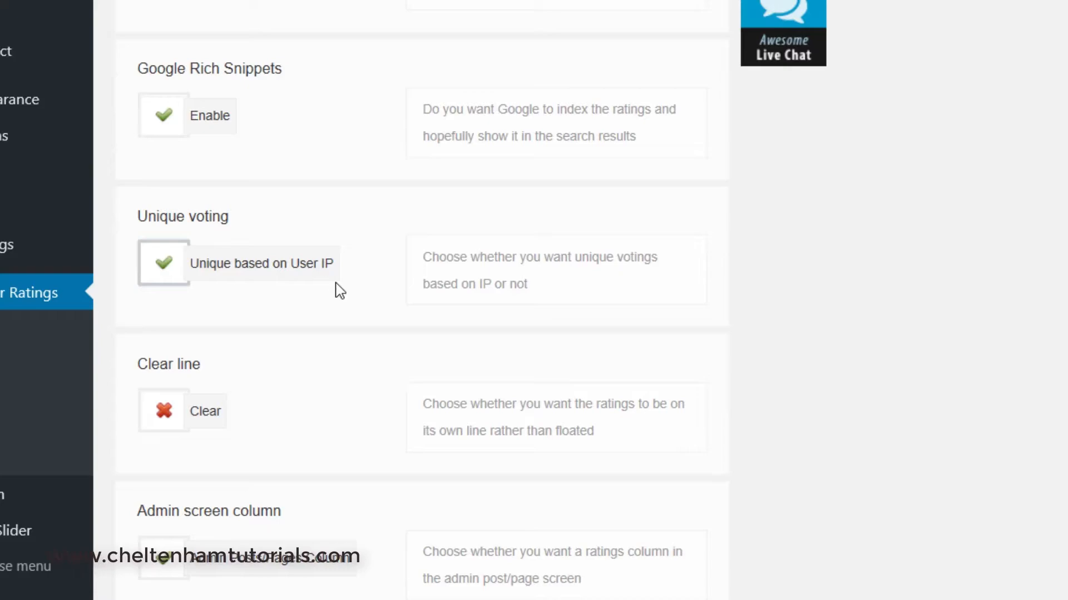
Set the ratings position to Bottom Left and save the plugin settings.
scroll(340, 291, "down", 5)
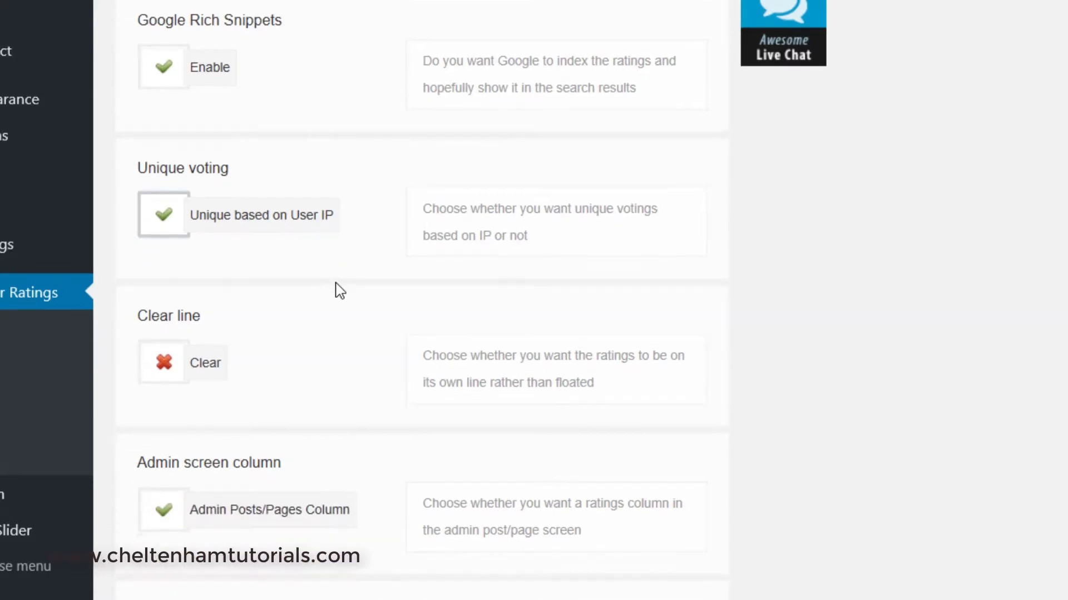
scroll(339, 290, "down", 9)
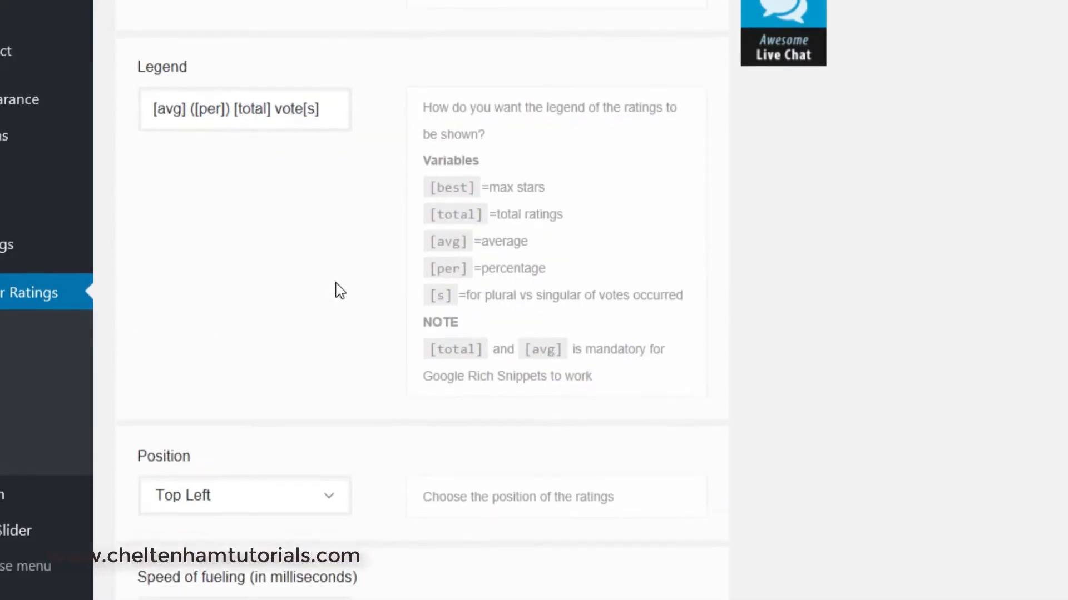
scroll(339, 291, "down", 1)
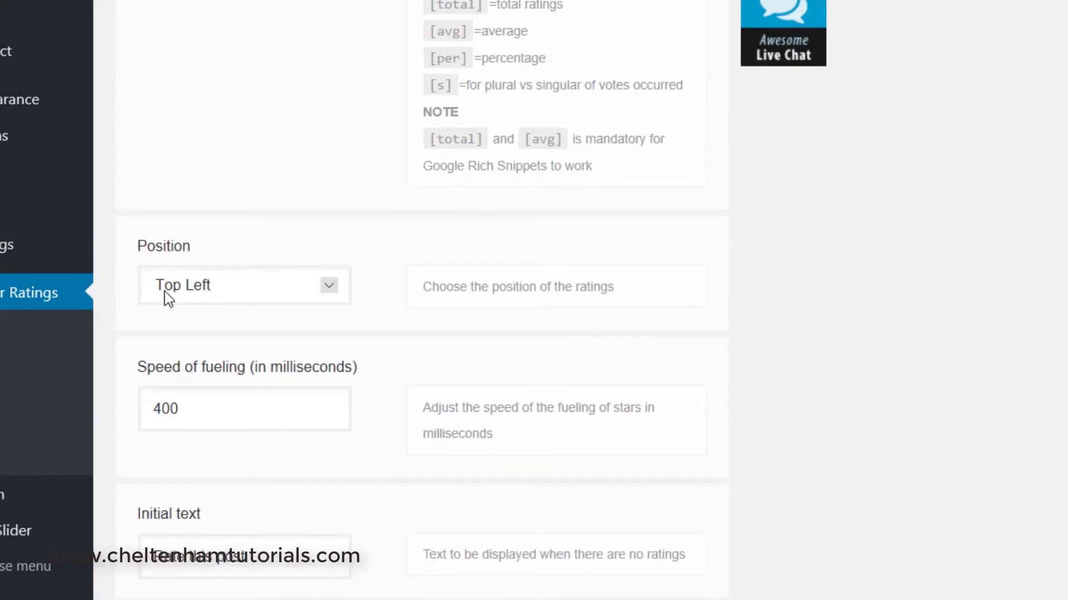
left_click(329, 288)
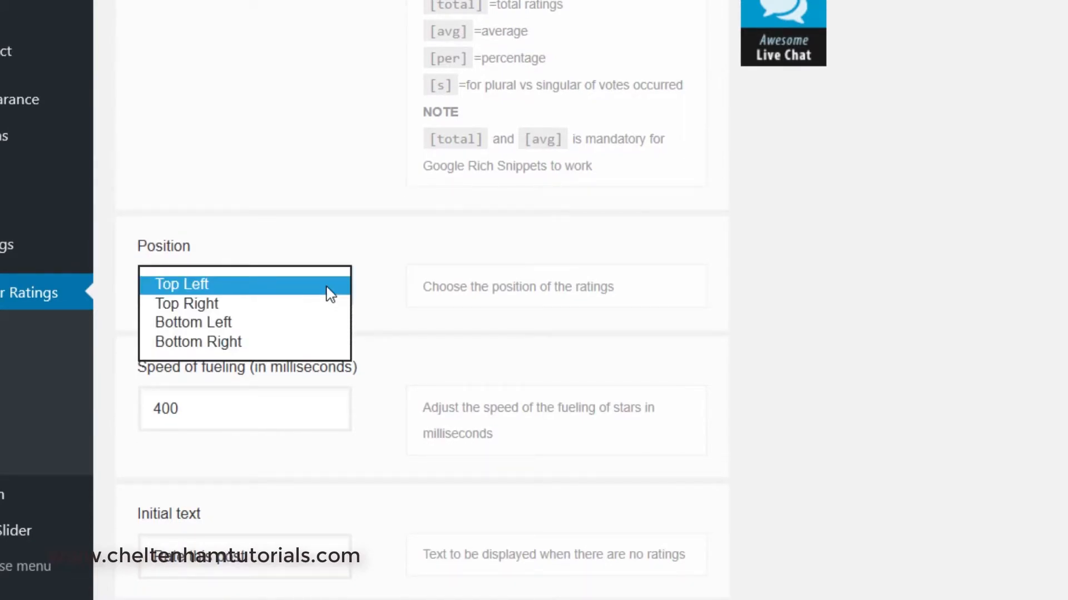
left_click(305, 332)
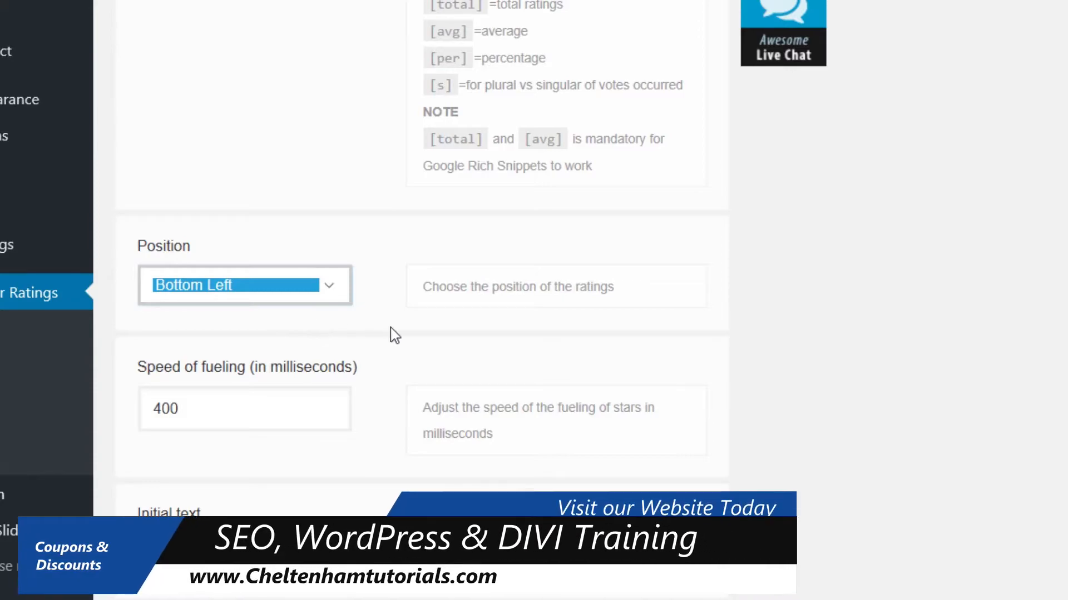
scroll(392, 331, "down", 1)
scroll(392, 334, "down", 3)
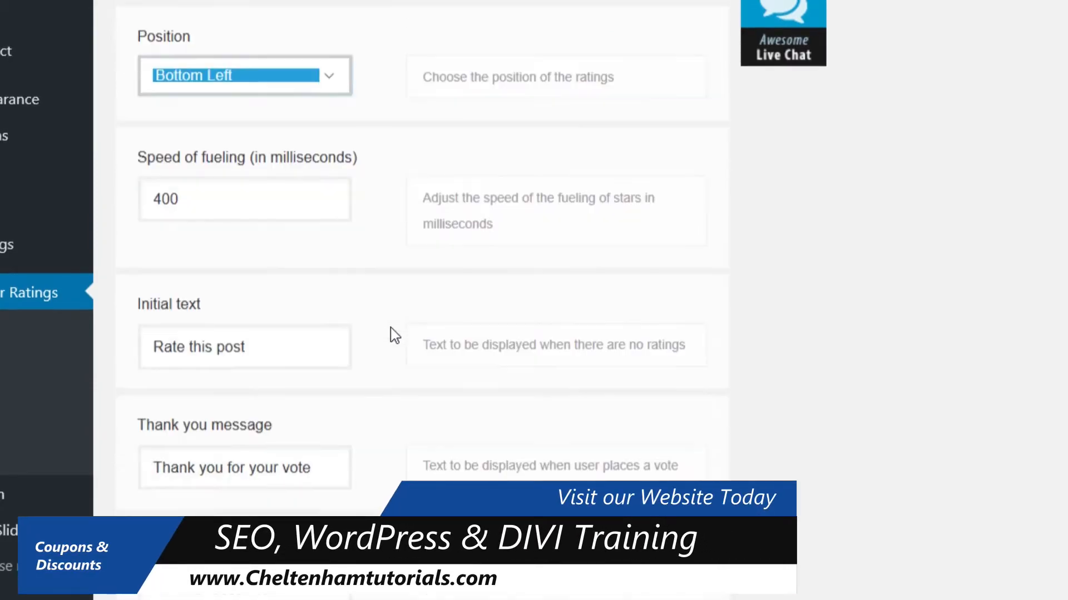
scroll(393, 336, "up", 8)
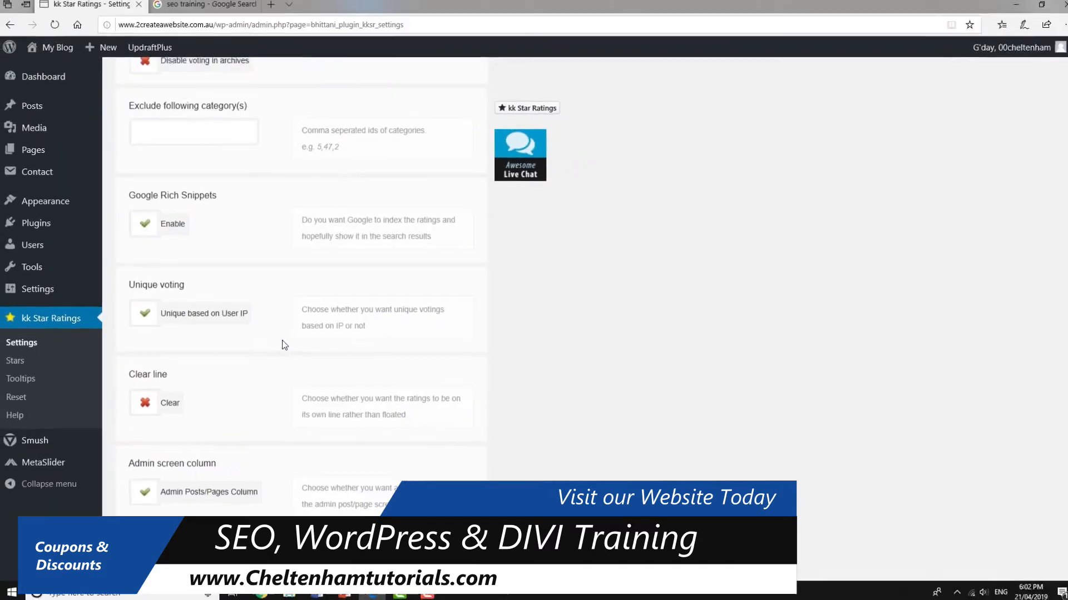
scroll(282, 344, "up", 5)
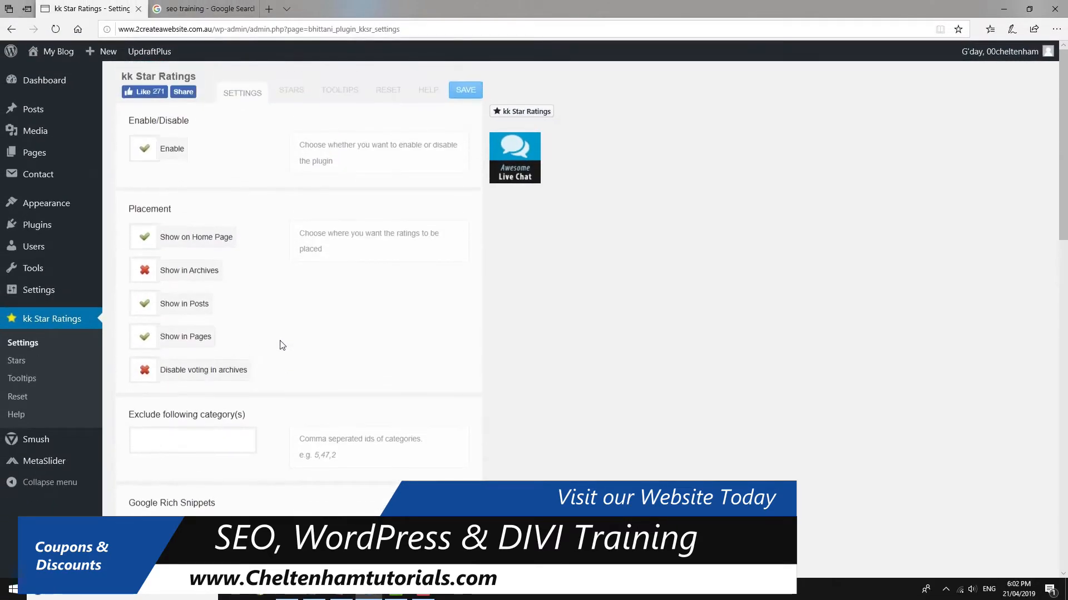
left_click(470, 94)
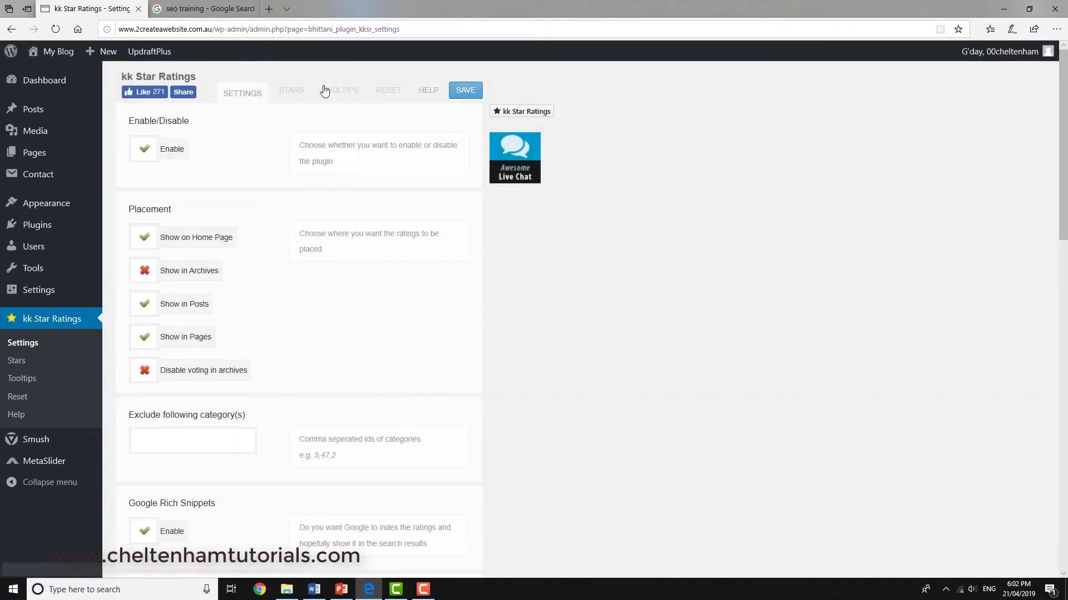
Visit the blog's home page and inspect the rating stars below the page content.
left_click(52, 55)
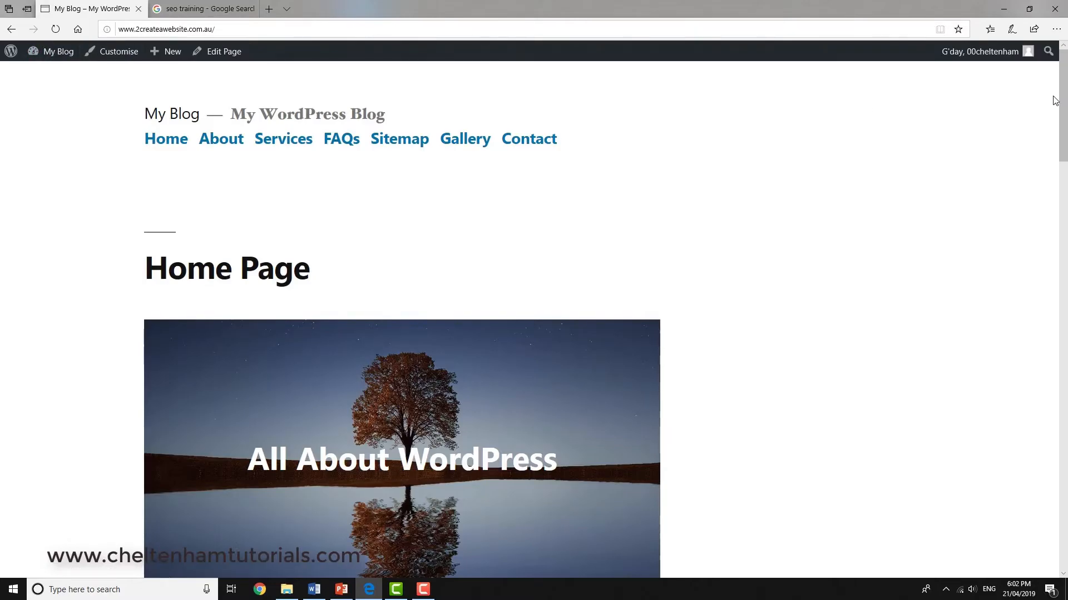
left_click_drag(1061, 101, 1065, 523)
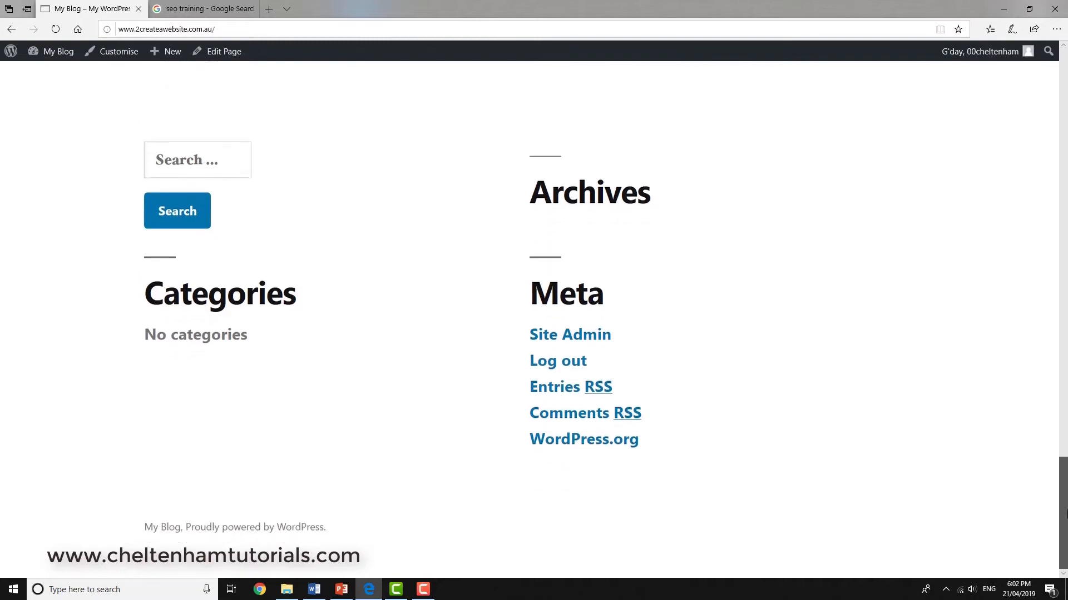
scroll(702, 393, "up", 4)
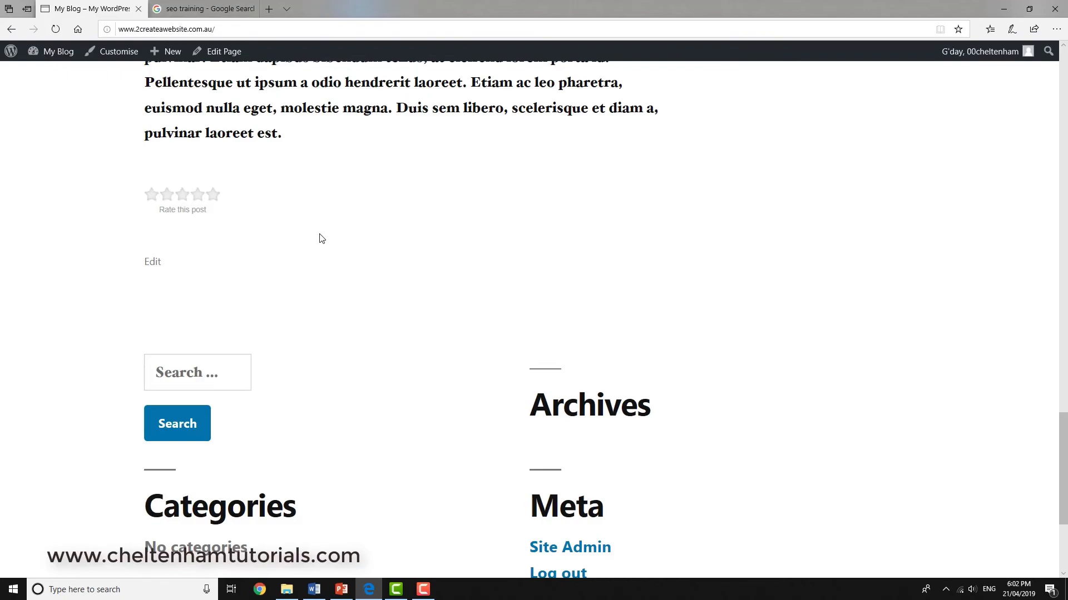
Examine the open Google results for "seo training" for listings with star ratings.
left_click(219, 11)
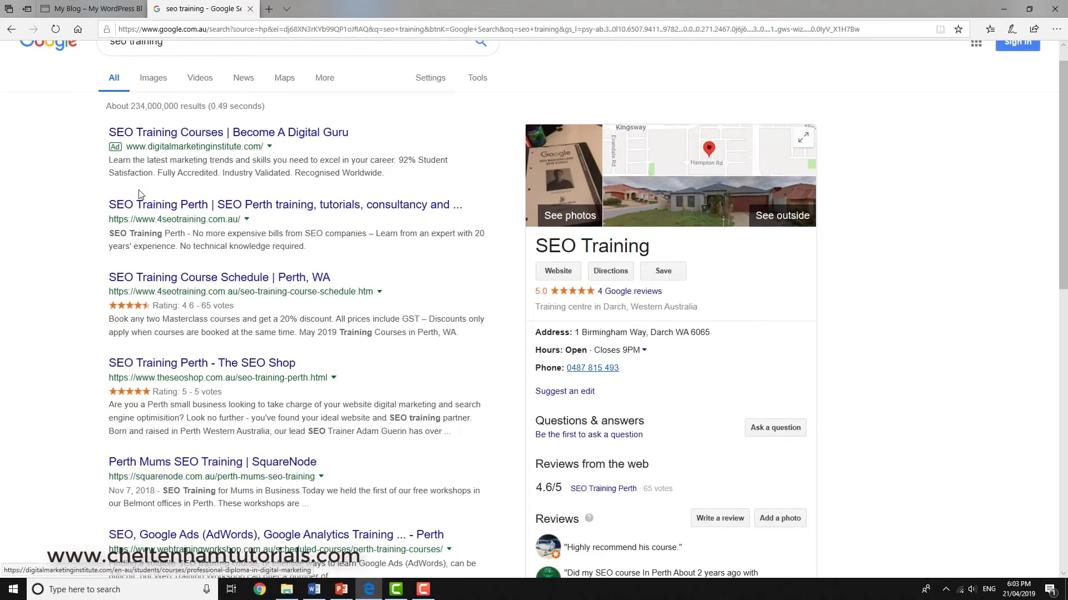
scroll(120, 161, "up", 1)
scroll(34, 239, "down", 6)
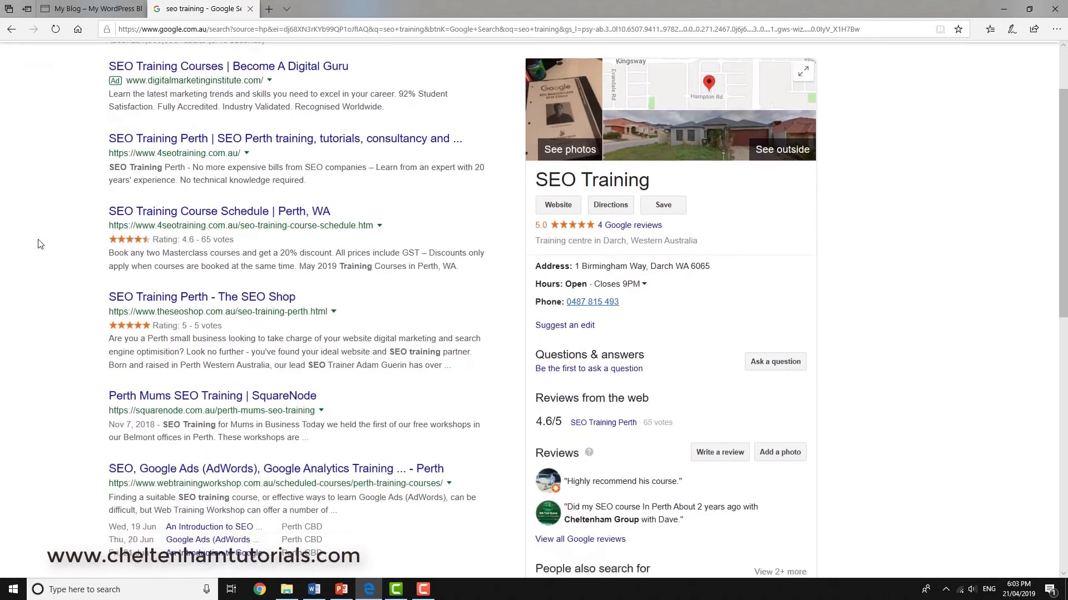
scroll(39, 244, "down", 4)
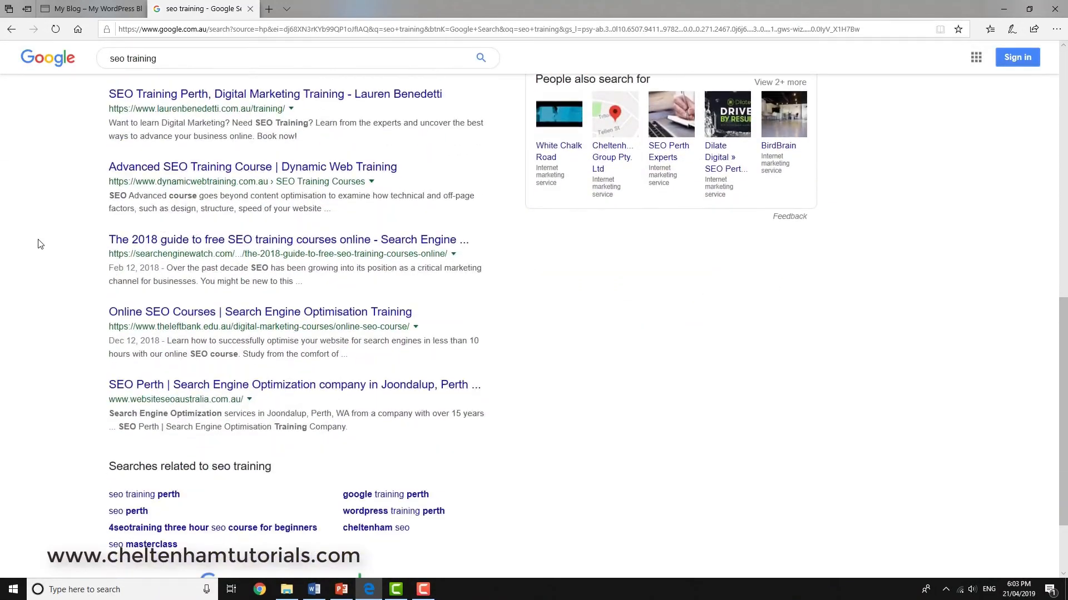
scroll(39, 244, "up", 7)
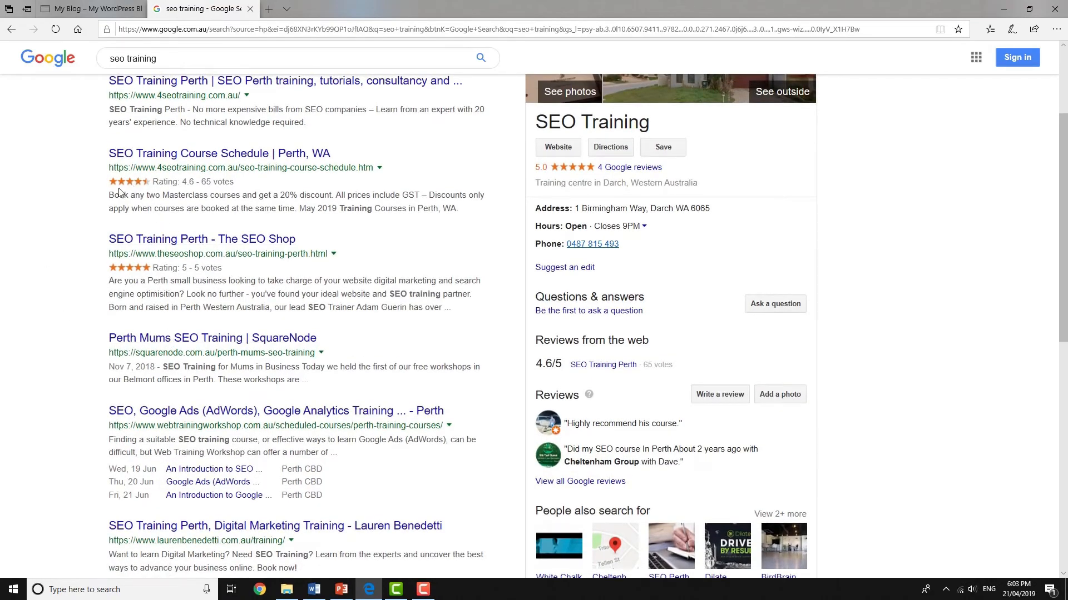
scroll(136, 192, "up", 1)
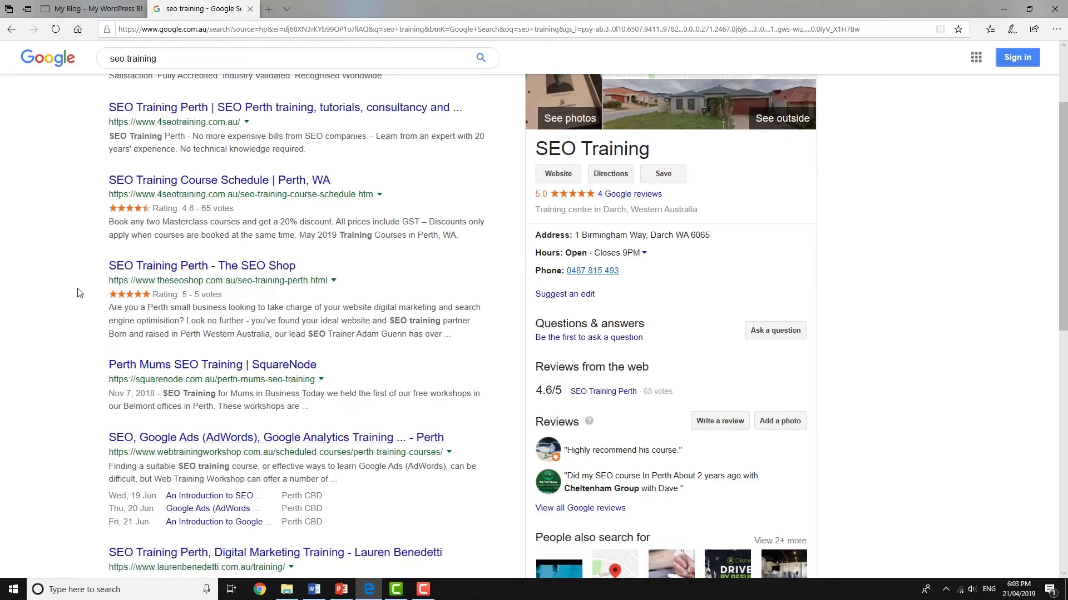
scroll(78, 293, "up", 2)
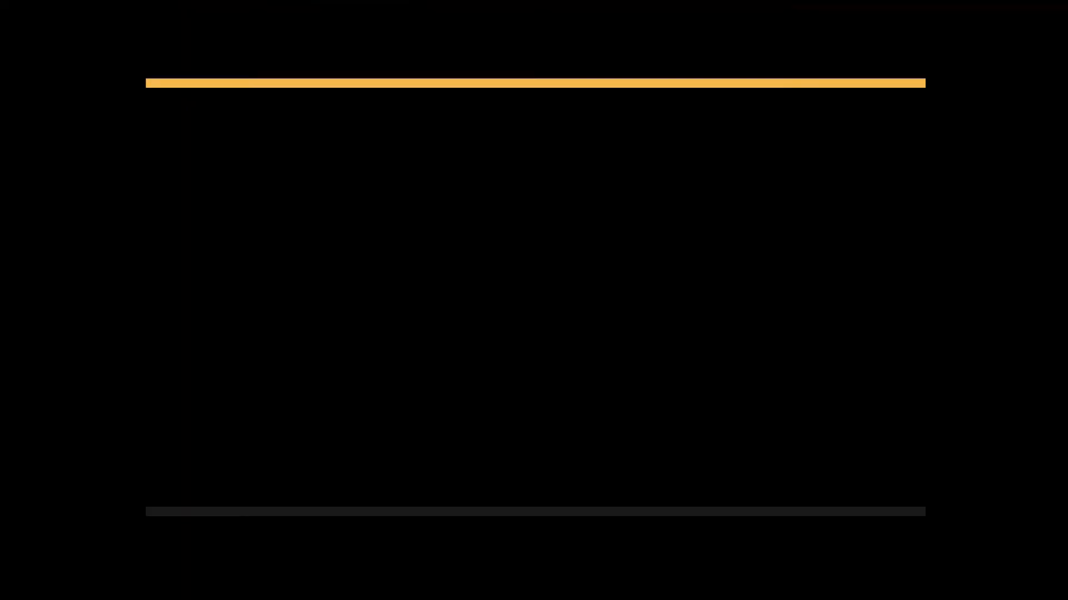